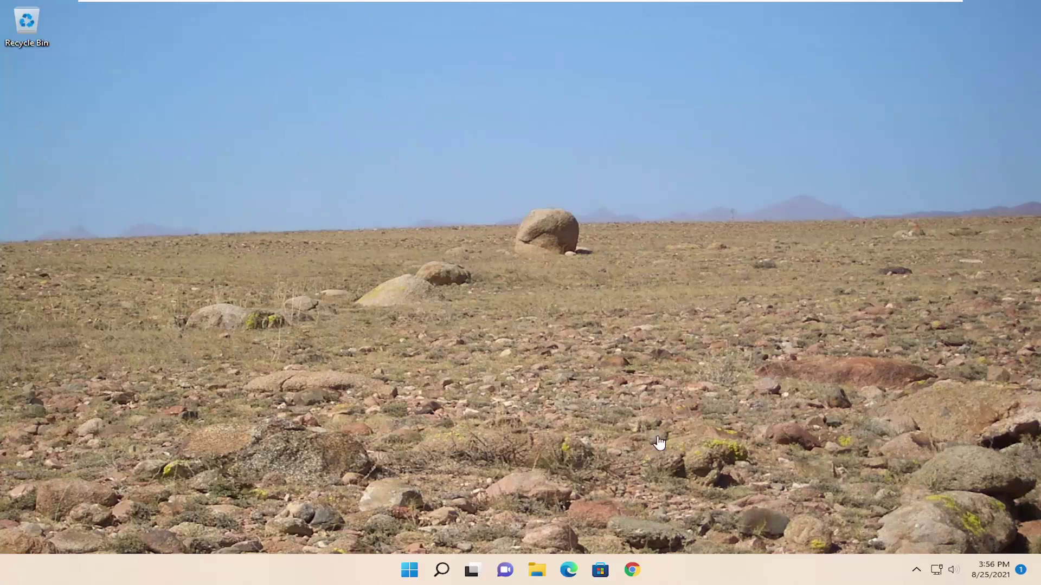
Step: Search Windows for 'remote desktop' and launch Remote Desktop Connection
{"action": "left_click", "coordinate": [442, 570]}
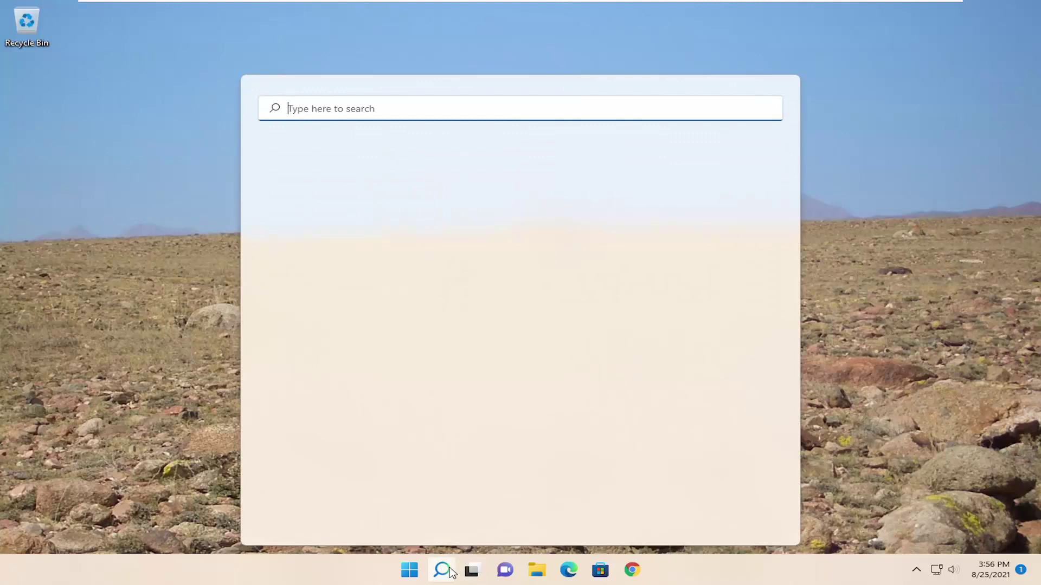
{"action": "type", "text": "remotr"}
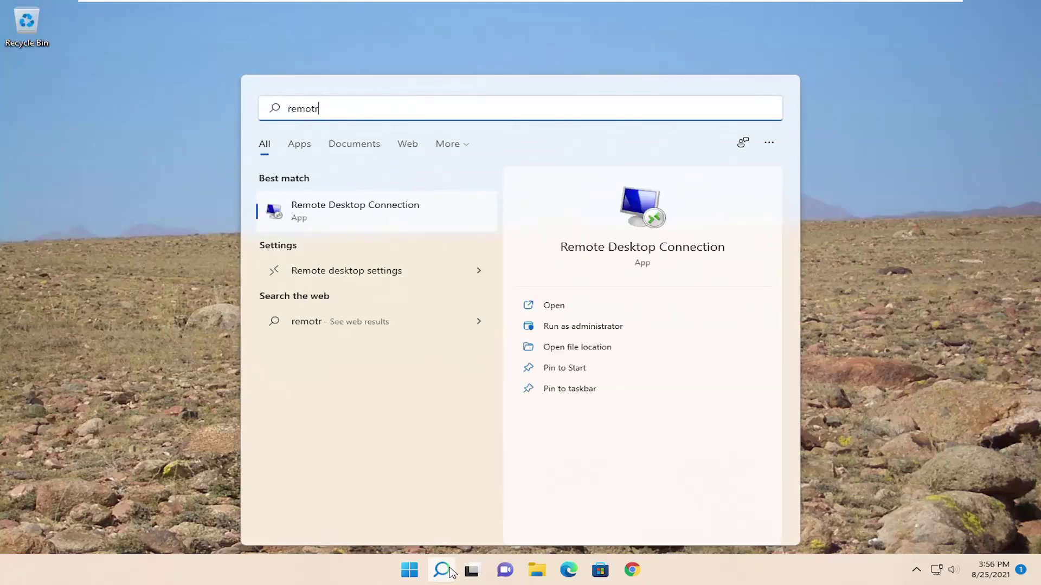
{"action": "key", "text": "BackSpace"}
{"action": "type", "text": "e desktop"}
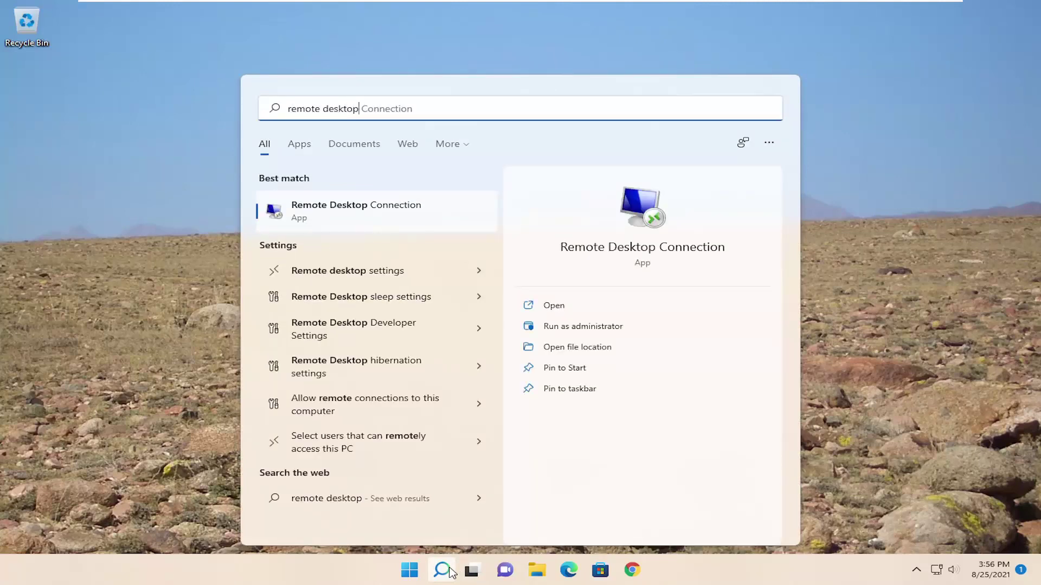
{"action": "left_click", "coordinate": [368, 217]}
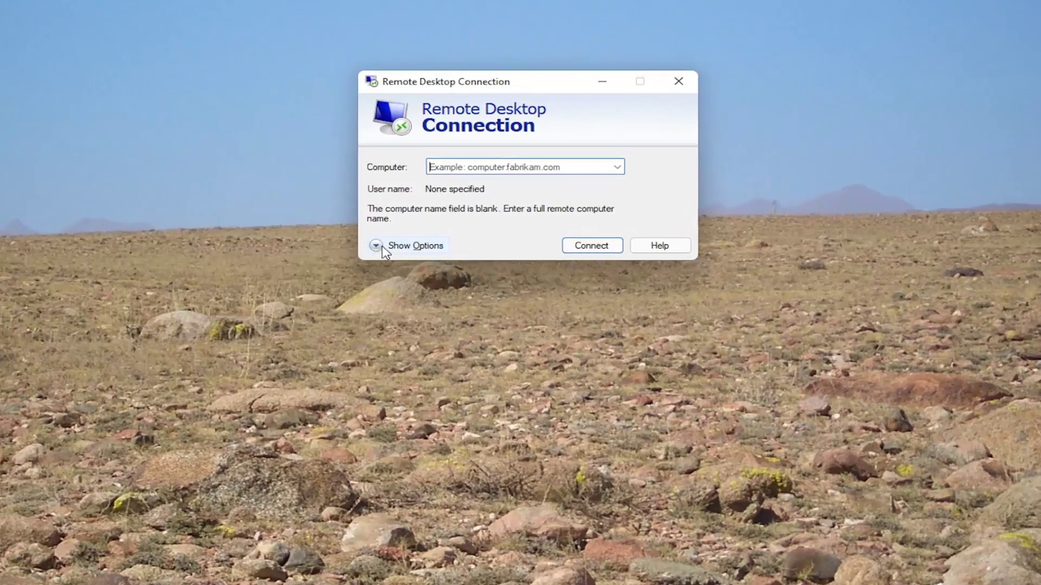
Step: Confirm 'Reconnect if the connection is dropped' is checked on the Experience tab, then close Remote Desktop Connection
{"action": "left_click", "coordinate": [393, 247]}
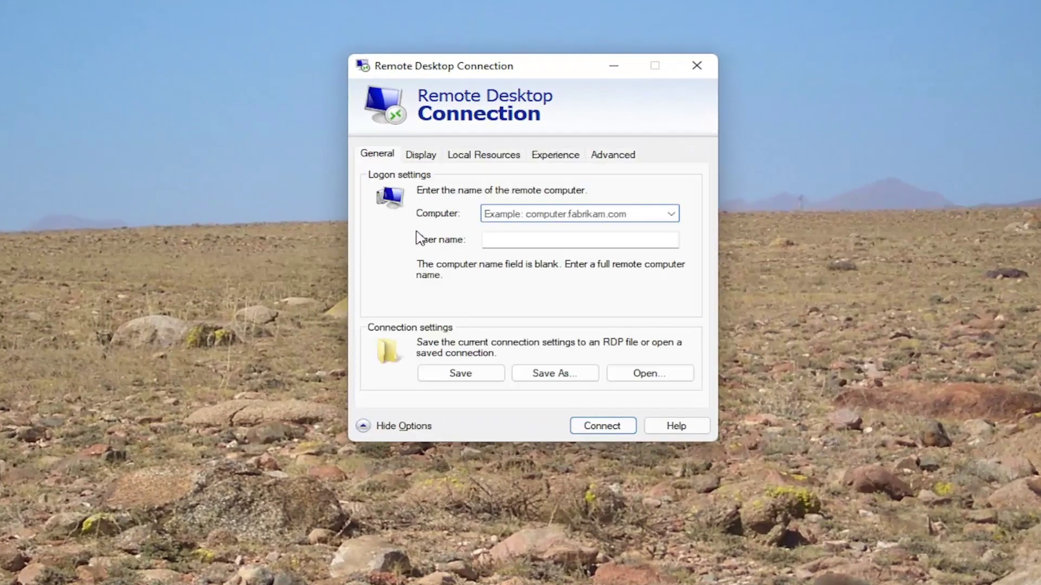
{"action": "left_click", "coordinate": [557, 155]}
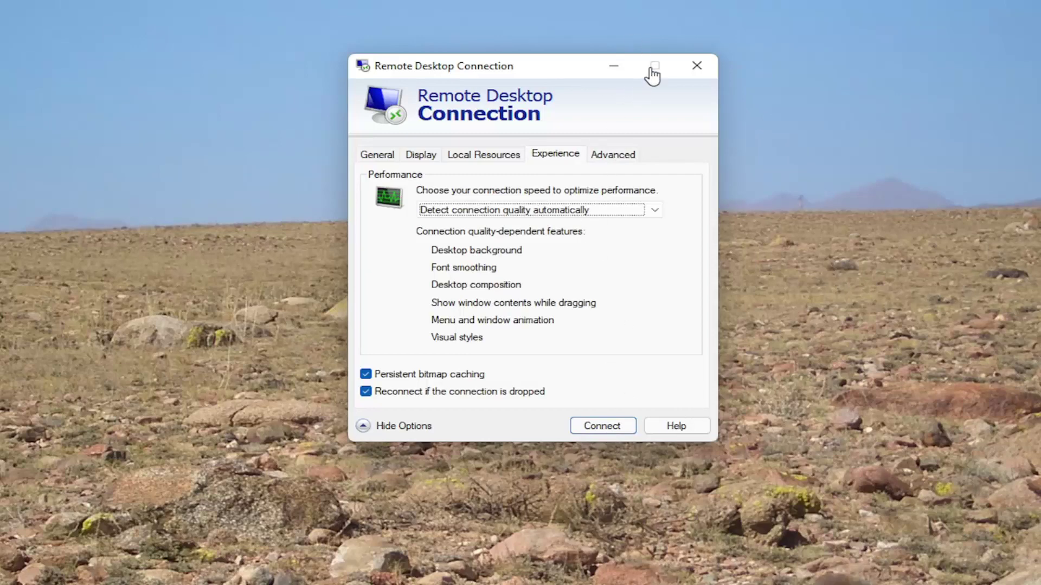
{"action": "left_click", "coordinate": [696, 66]}
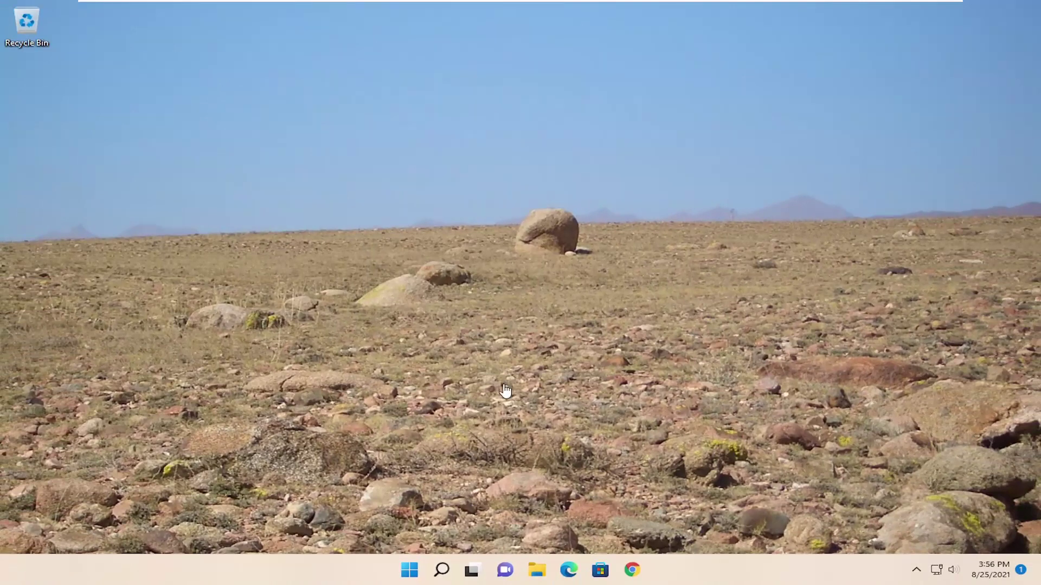
Step: Search for 'group polic' and launch Edit group policy
{"action": "left_click", "coordinate": [442, 570]}
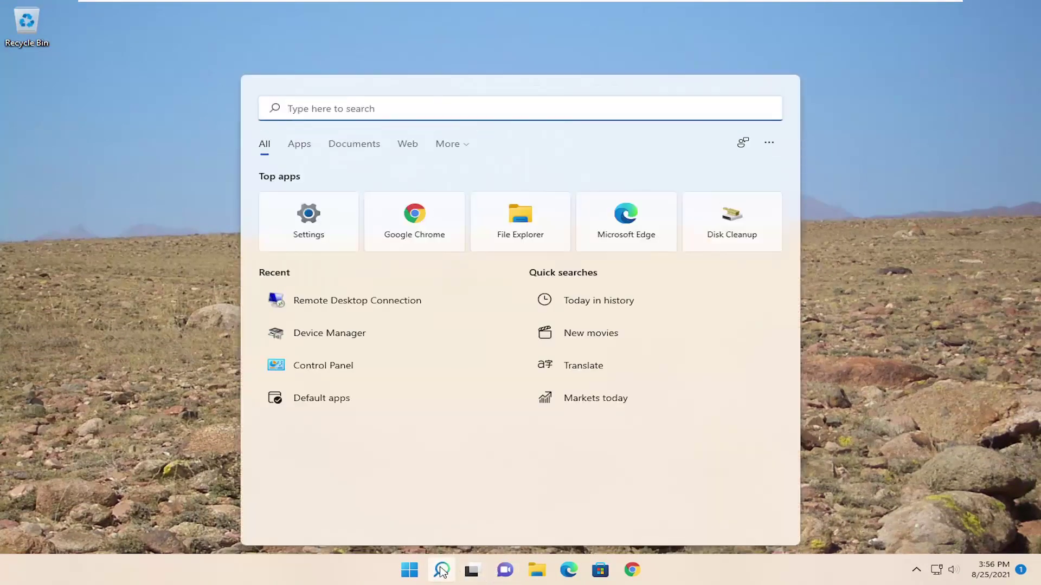
{"action": "type", "text": "group polic"}
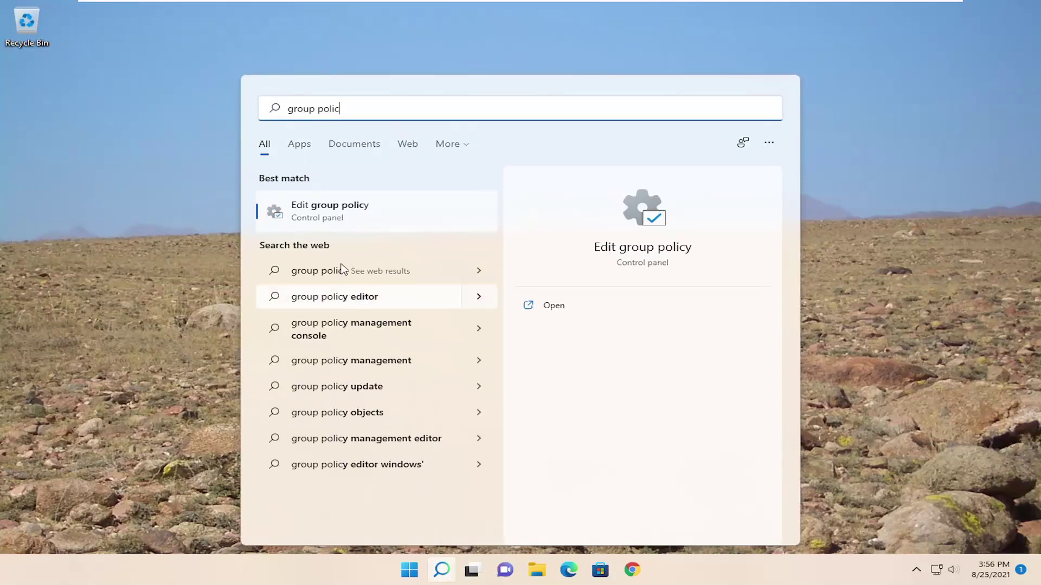
{"action": "left_click", "coordinate": [327, 214]}
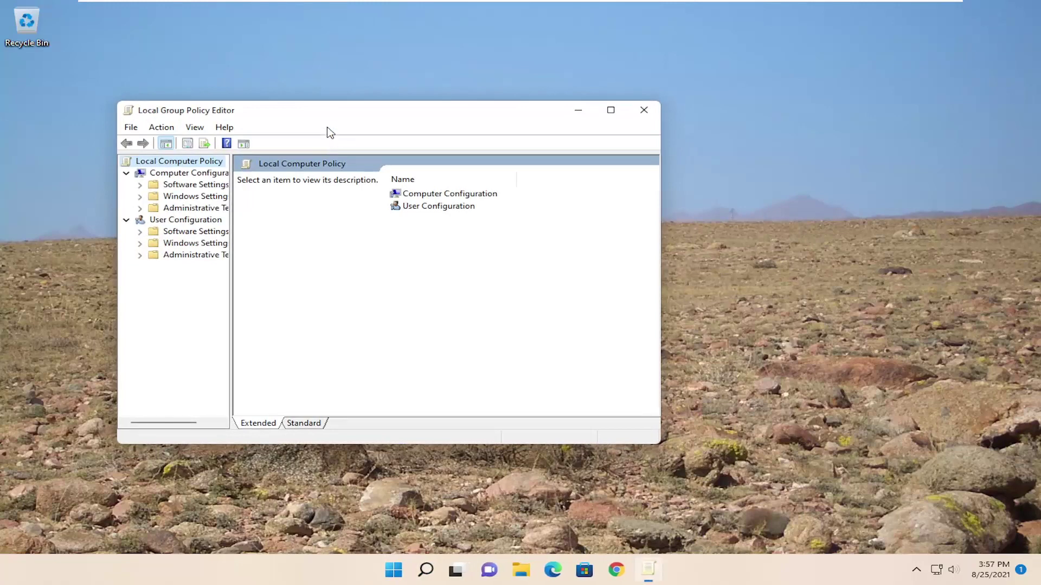
Step: Enlarge the editor window and expand Computer Configuration > Administrative Templates > Windows Components
{"action": "left_click_drag", "start_coordinate": [327, 111], "coordinate": [361, 76]}
{"action": "left_click_drag", "start_coordinate": [689, 409], "coordinate": [767, 474]}
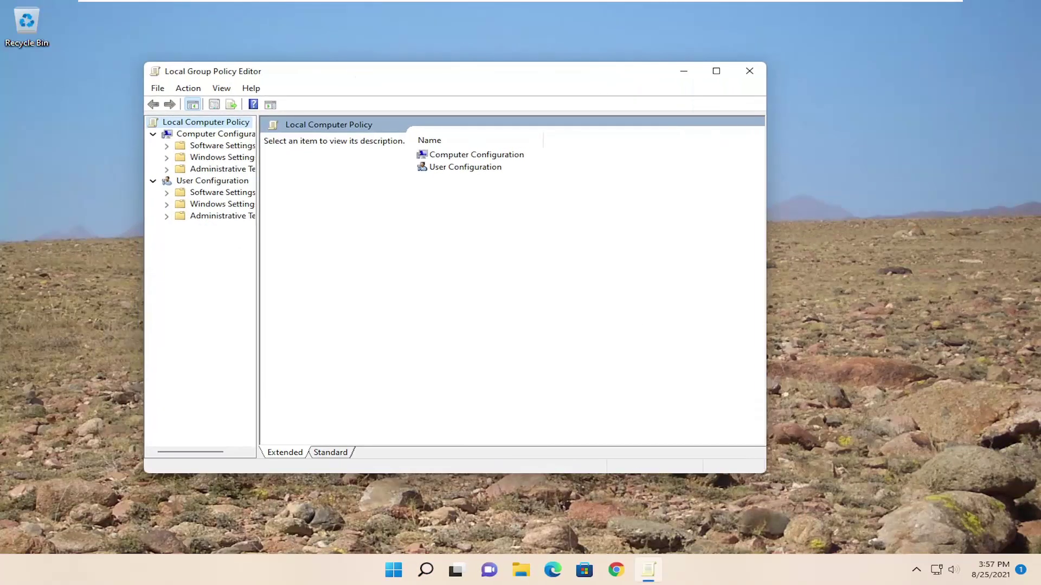
{"action": "left_click_drag", "start_coordinate": [262, 317], "coordinate": [310, 325]}
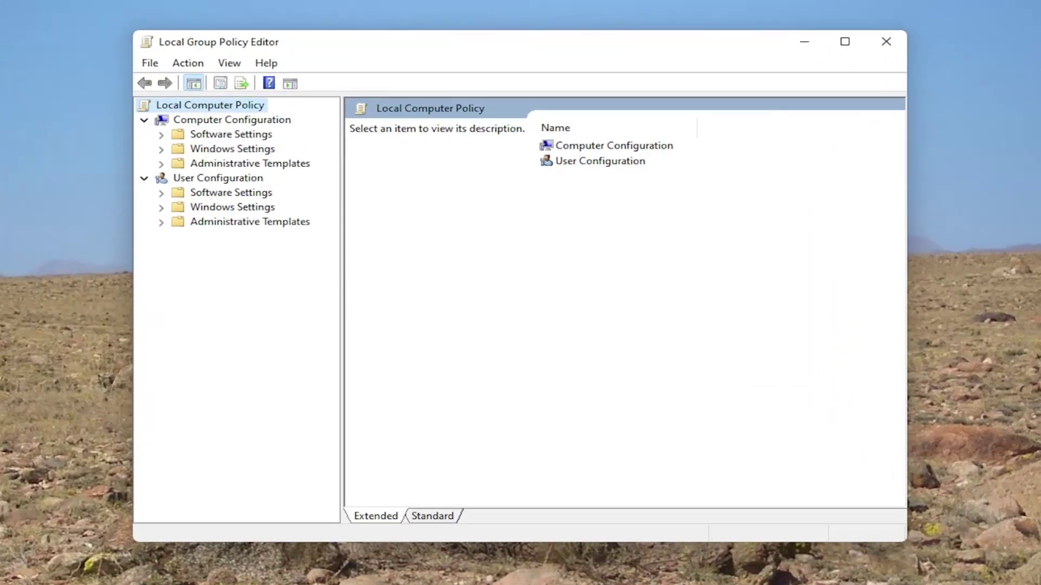
{"action": "left_click", "coordinate": [225, 123]}
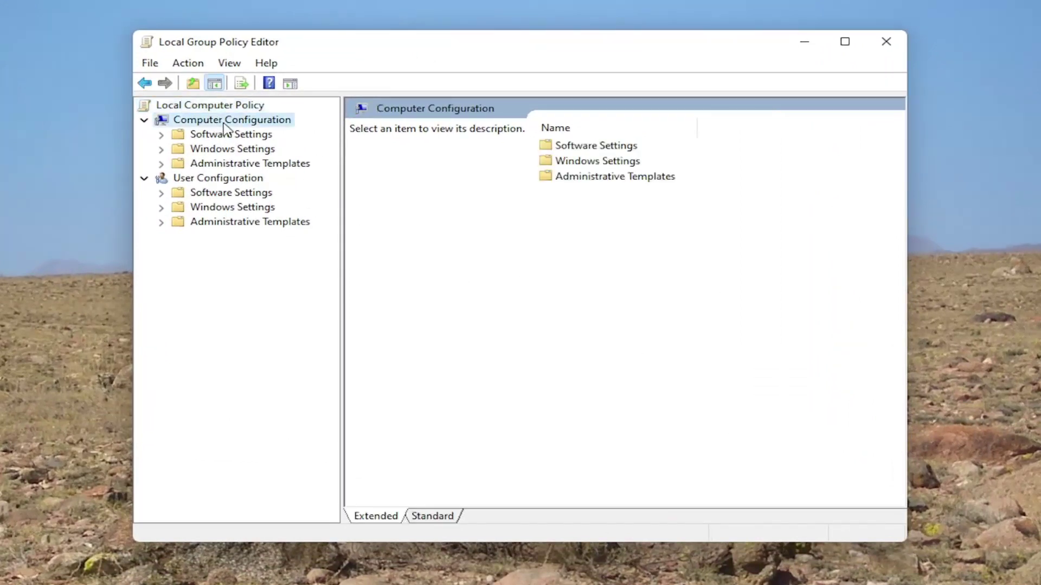
{"action": "double_click", "coordinate": [225, 163]}
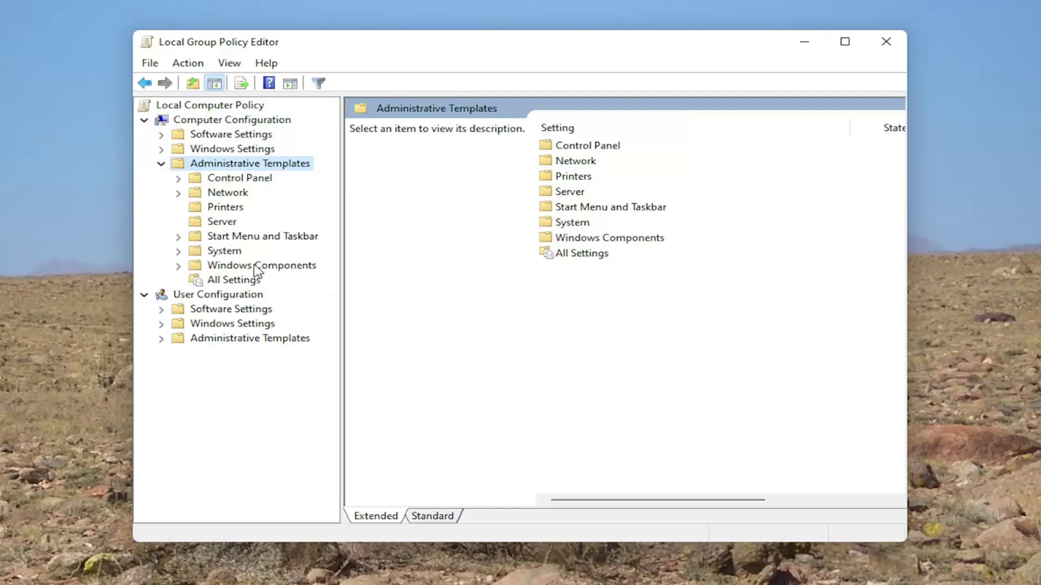
{"action": "double_click", "coordinate": [257, 269]}
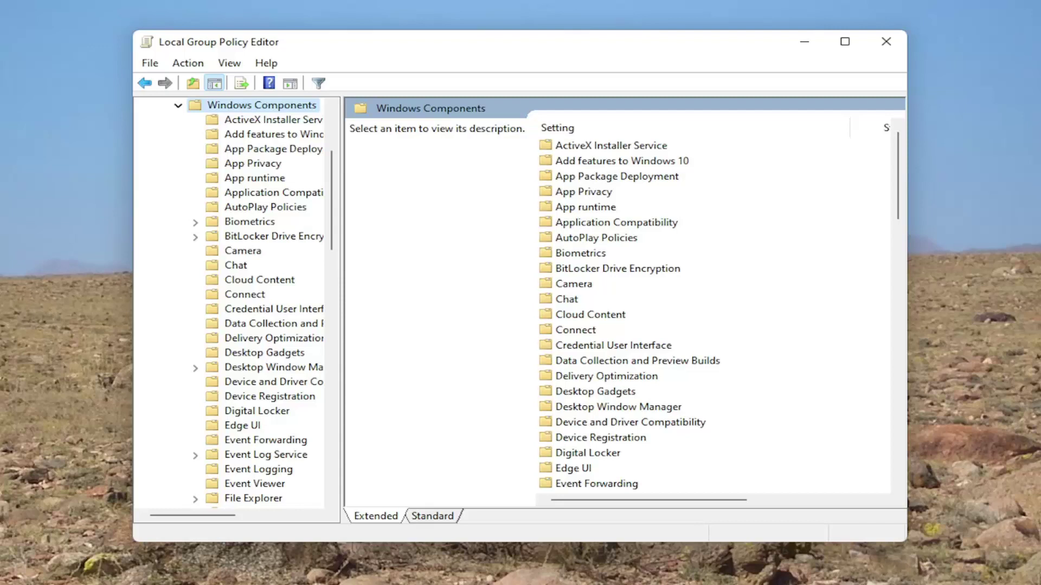
Step: Open Remote Desktop Services > Remote Desktop Session Host > Security and select the RDP security layer policy
{"action": "left_click_drag", "start_coordinate": [342, 257], "coordinate": [409, 266]}
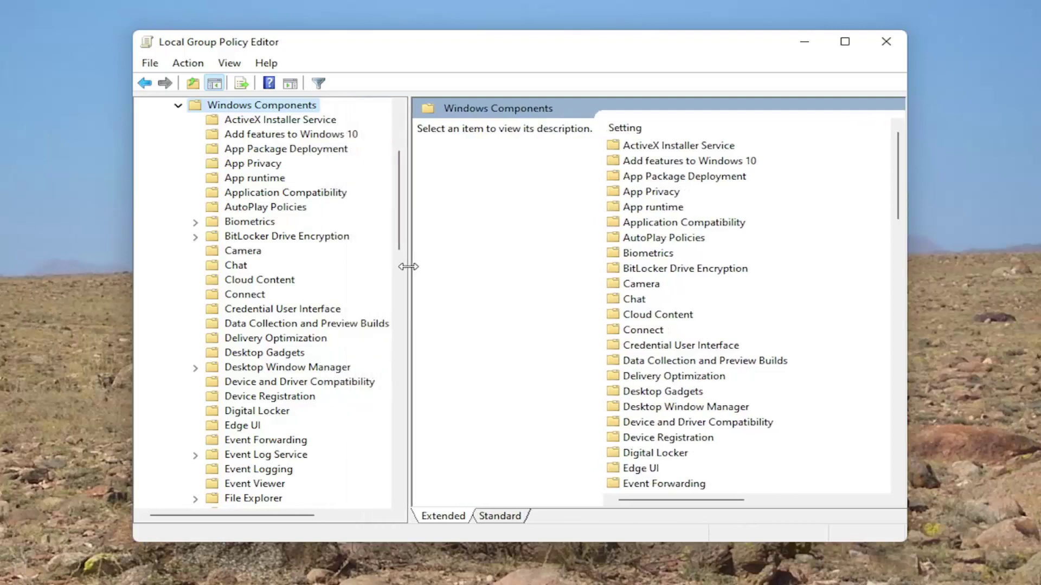
{"action": "left_click", "coordinate": [287, 368]}
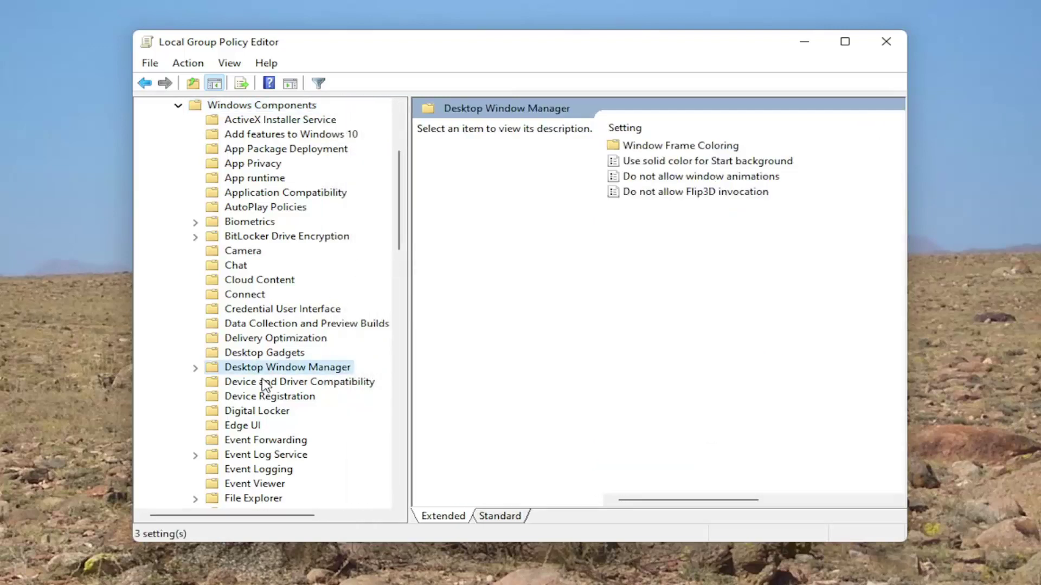
{"action": "scroll", "coordinate": [274, 423], "scroll_direction": "down", "scroll_amount": 14}
{"action": "scroll", "coordinate": [274, 425], "scroll_direction": "down", "scroll_amount": 1}
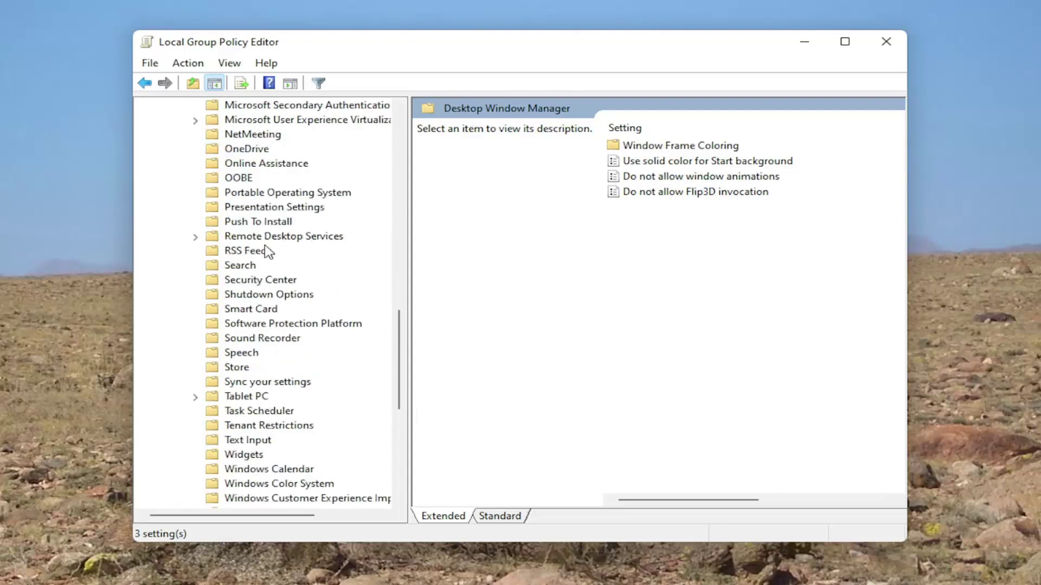
{"action": "left_click", "coordinate": [265, 237]}
{"action": "double_click", "coordinate": [265, 238]}
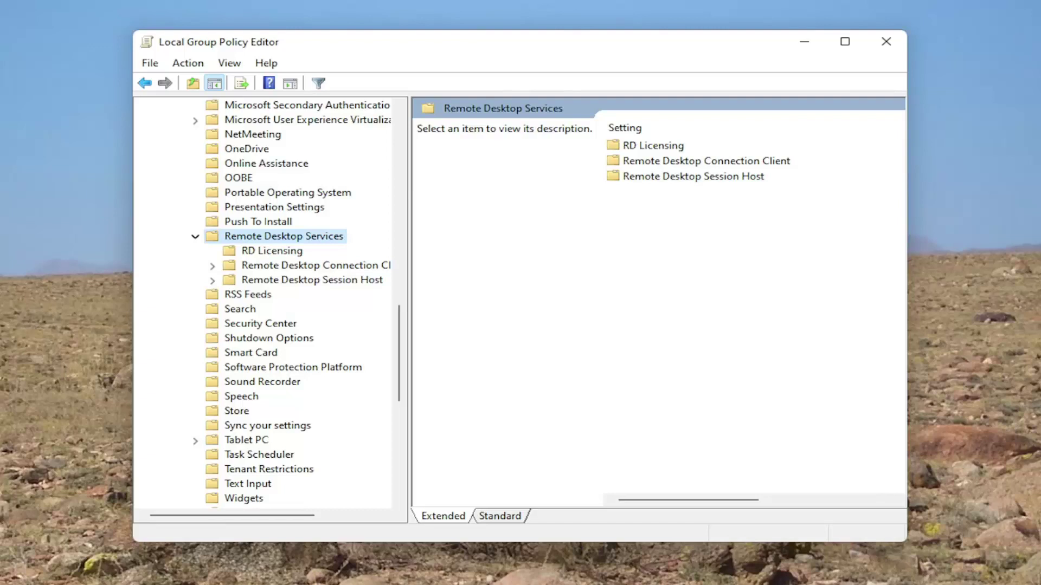
{"action": "double_click", "coordinate": [281, 280]}
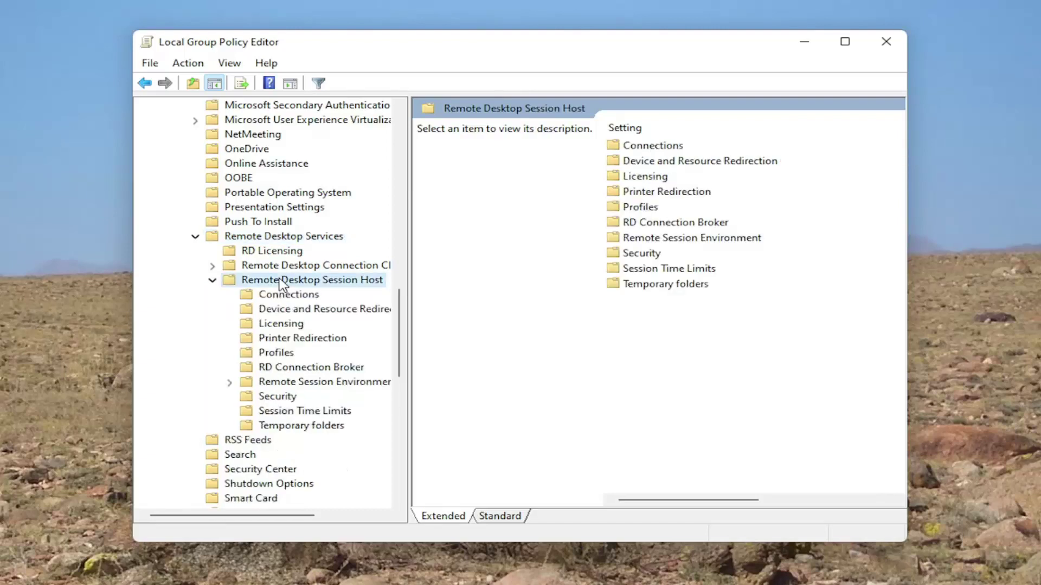
{"action": "left_click", "coordinate": [277, 398]}
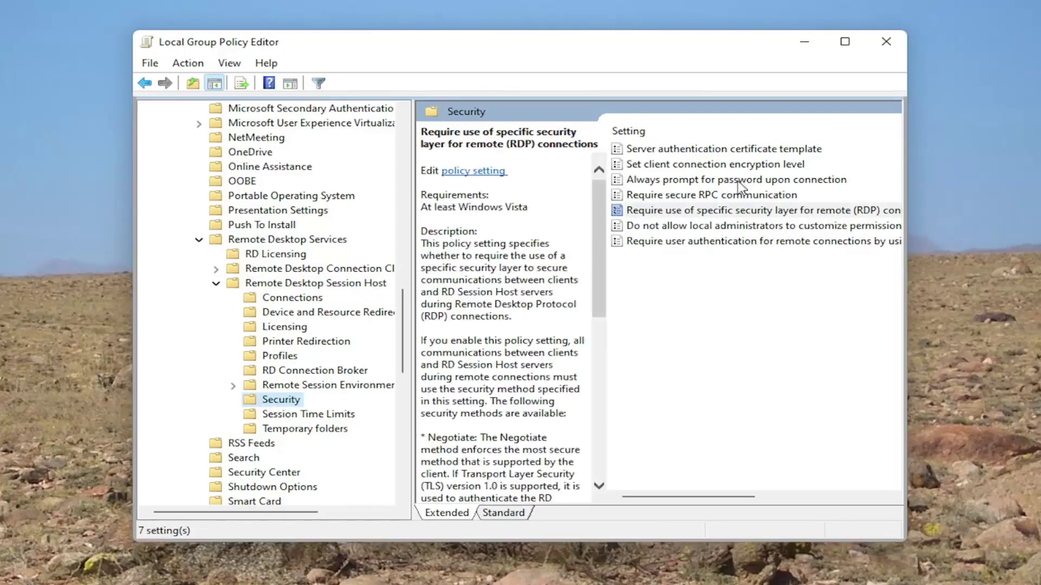
{"action": "left_click", "coordinate": [704, 210]}
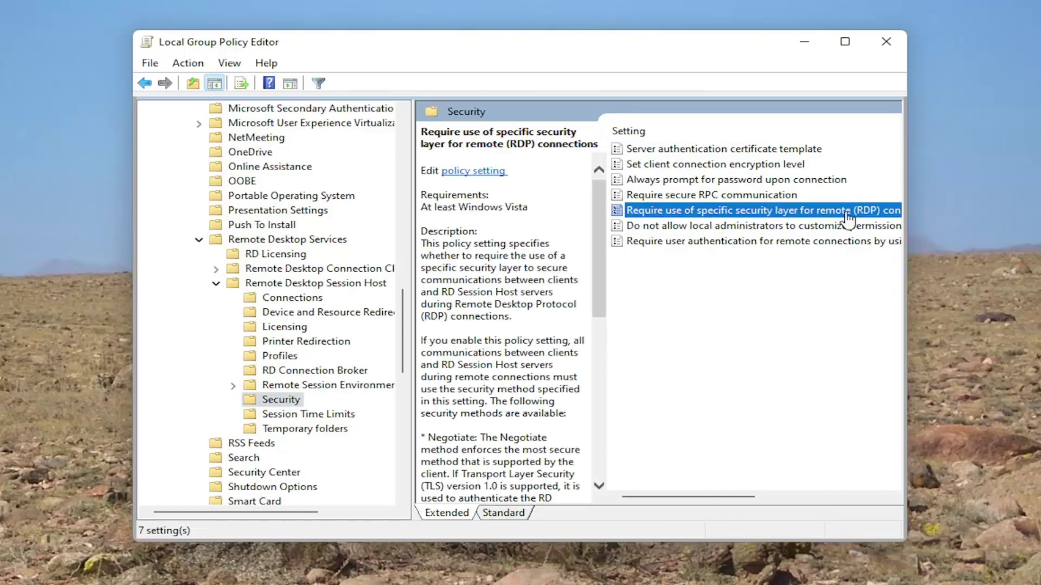
Step: Enable 'Require use of specific security layer for remote (RDP) connections' with Security Layer RDP, apply and confirm
{"action": "double_click", "coordinate": [770, 213]}
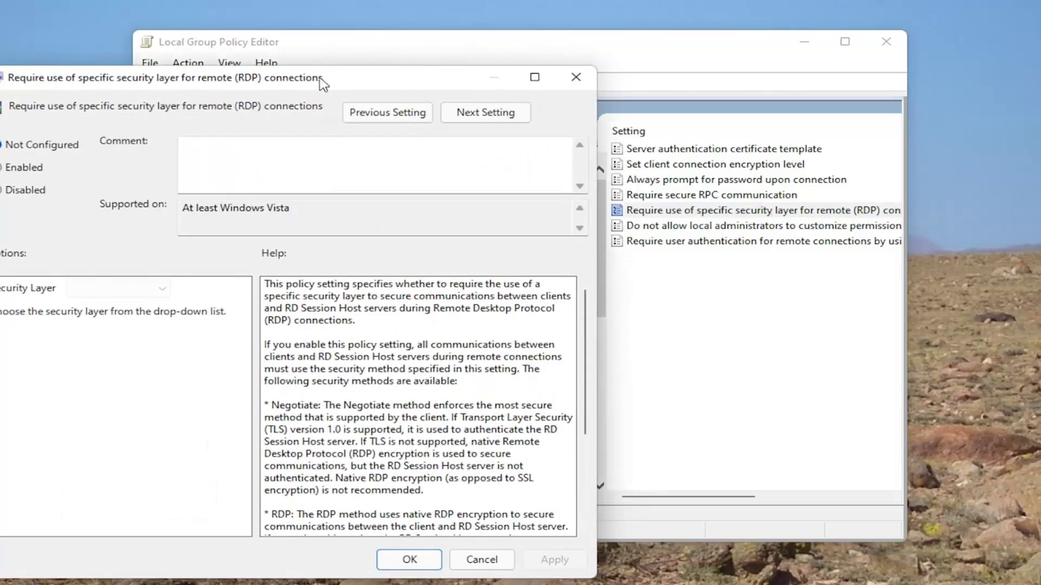
{"action": "left_click_drag", "start_coordinate": [320, 78], "coordinate": [540, 54]}
{"action": "left_click", "coordinate": [242, 142]}
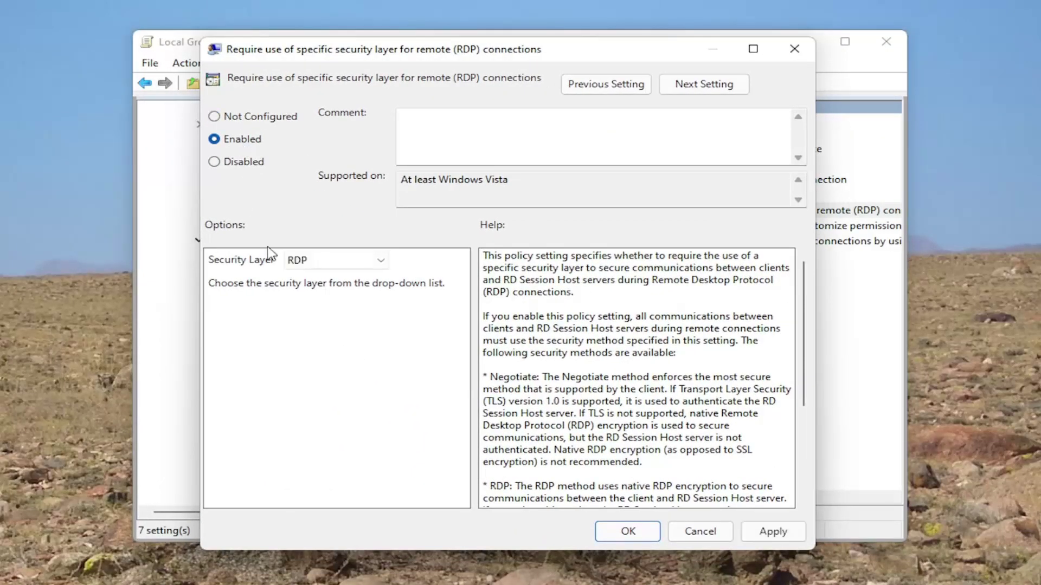
{"action": "left_click", "coordinate": [330, 261]}
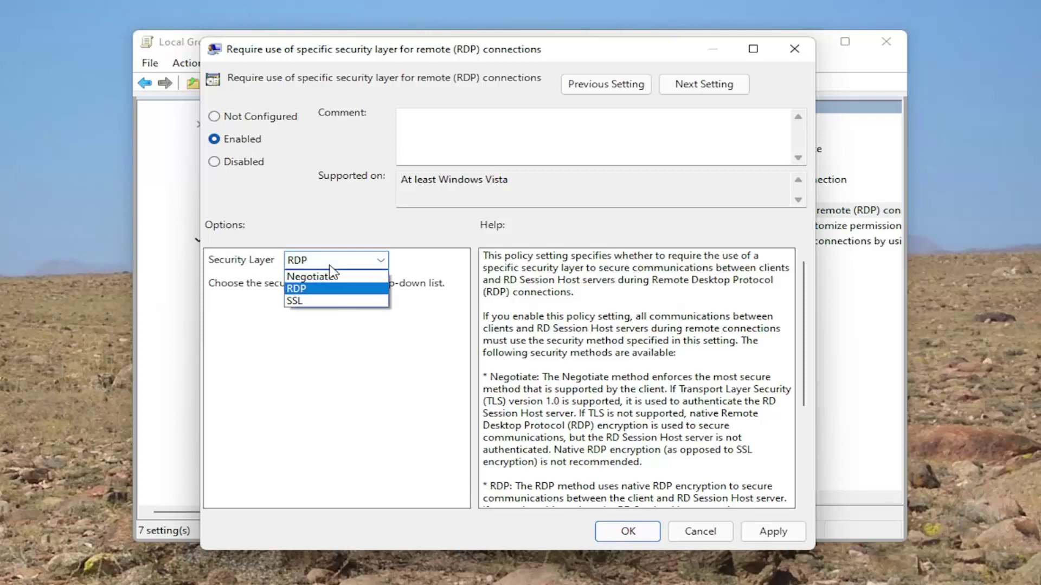
{"action": "left_click", "coordinate": [307, 291]}
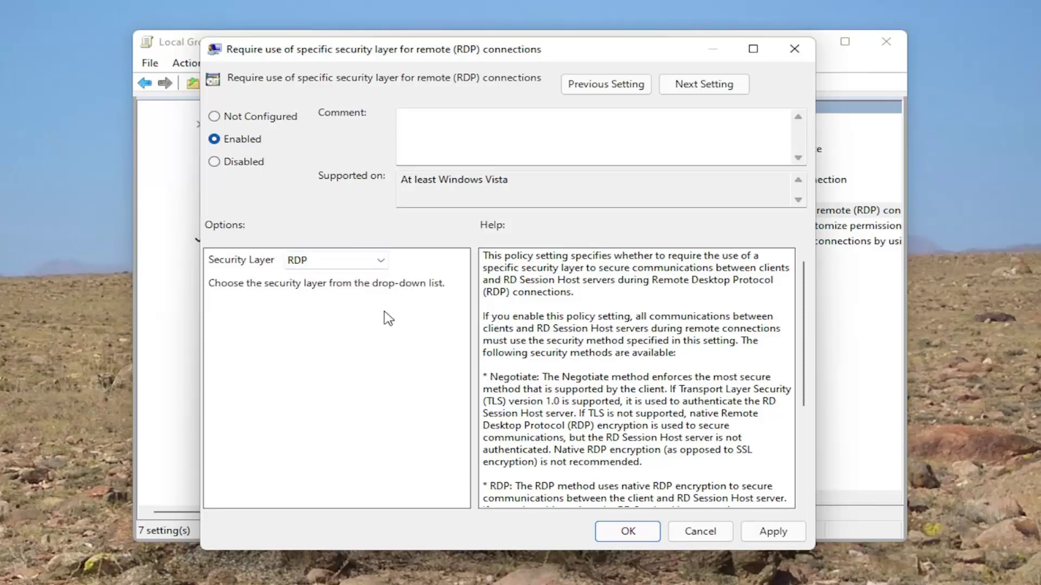
{"action": "left_click", "coordinate": [780, 531]}
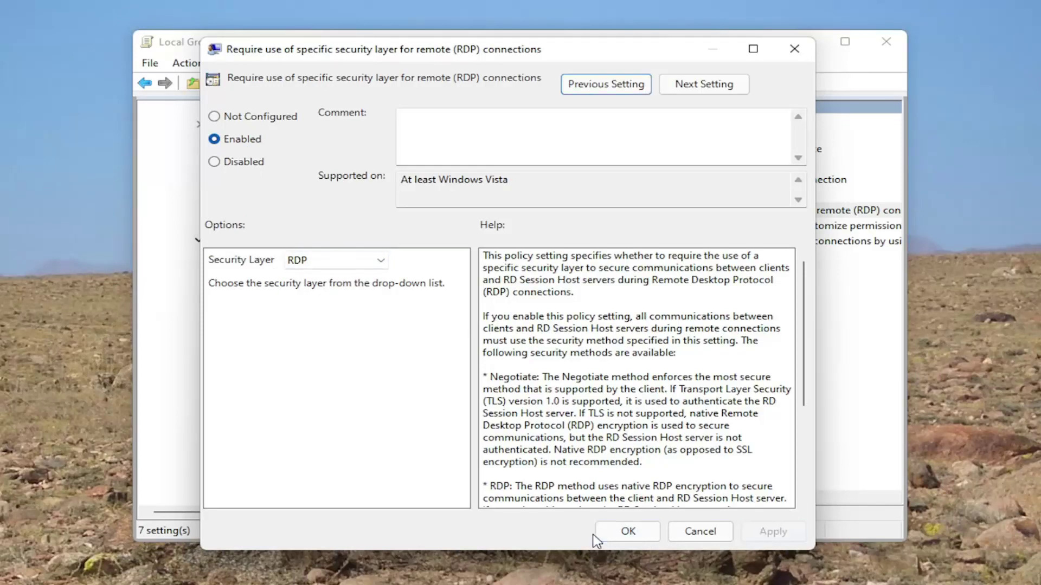
{"action": "left_click", "coordinate": [624, 533]}
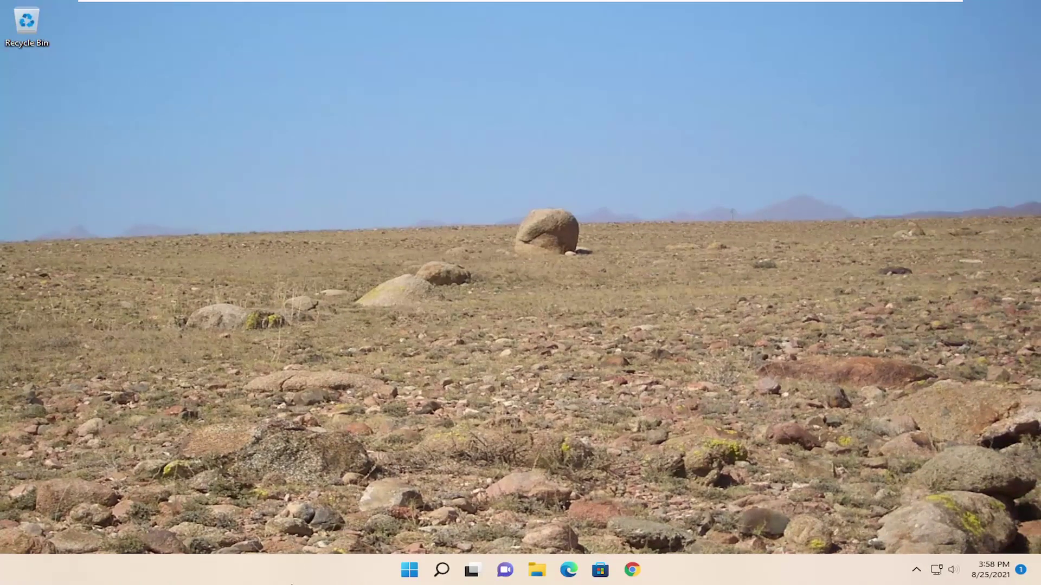
Step: Search Windows for 'advanced sys'
{"action": "left_click", "coordinate": [442, 569]}
{"action": "type", "text": "a"}
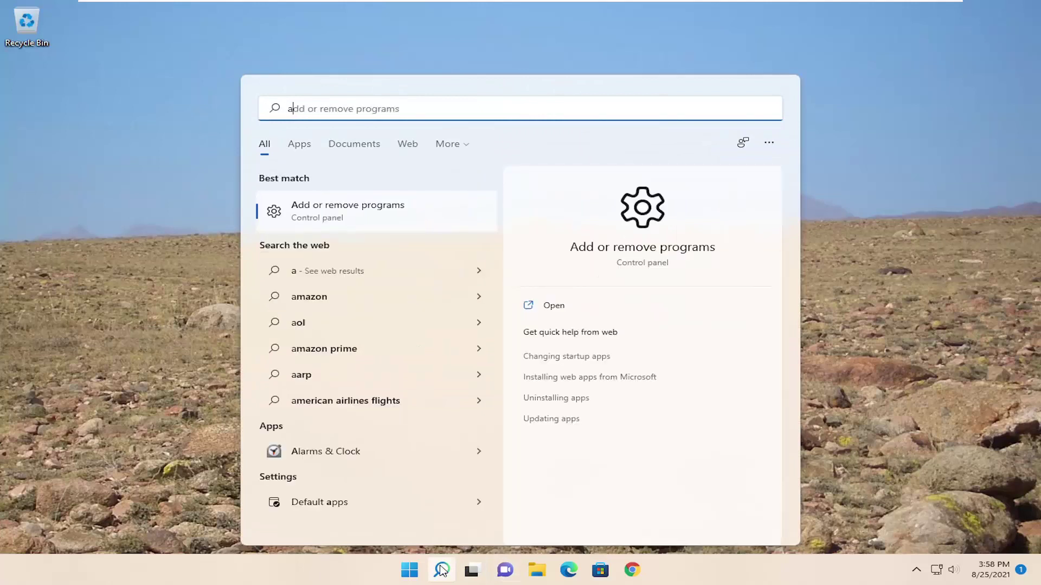
{"action": "type", "text": "dvanced sys"}
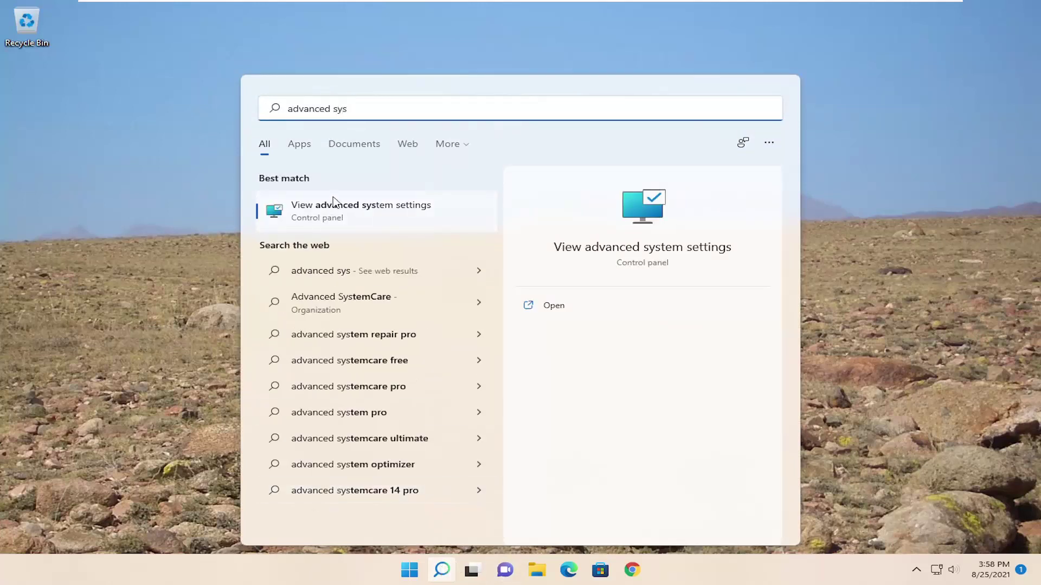
Step: Open View advanced system settings and, on the Remote tab, allow remote connections to this computer
{"action": "left_click", "coordinate": [355, 223]}
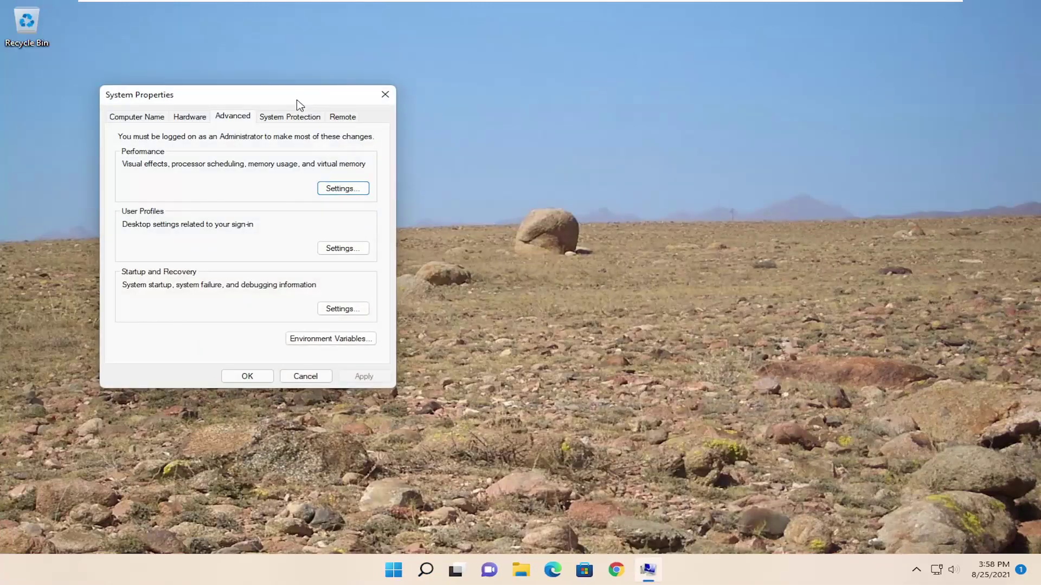
{"action": "left_click_drag", "start_coordinate": [298, 105], "coordinate": [553, 104]}
{"action": "left_click", "coordinate": [592, 122]}
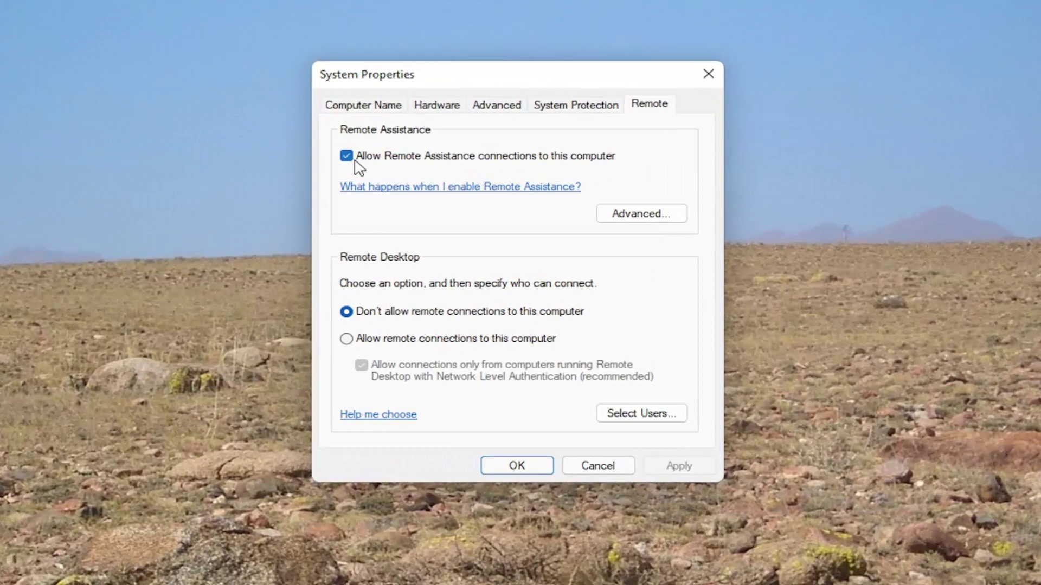
{"action": "left_click", "coordinate": [347, 158]}
{"action": "left_click", "coordinate": [402, 343]}
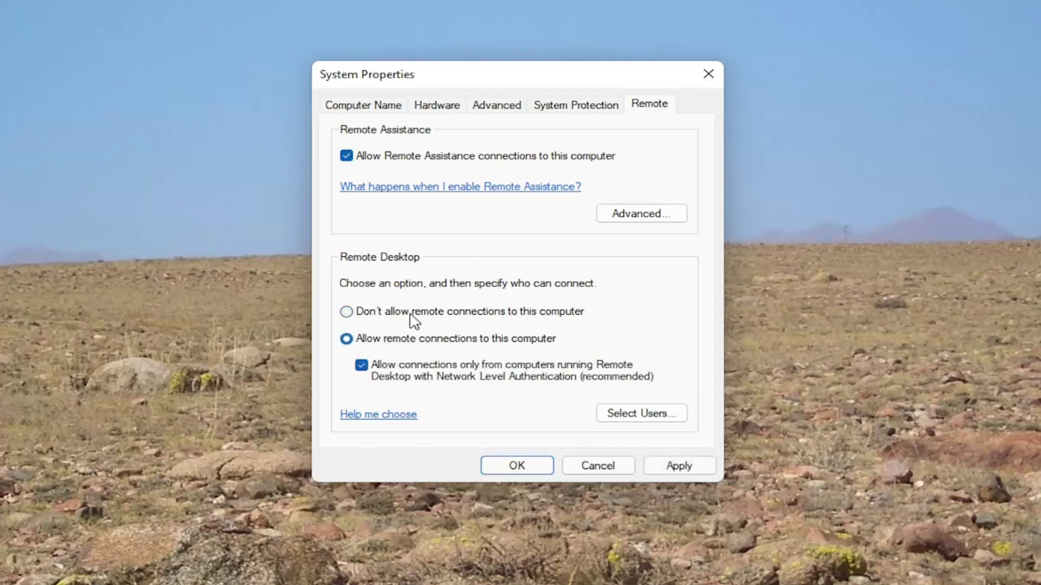